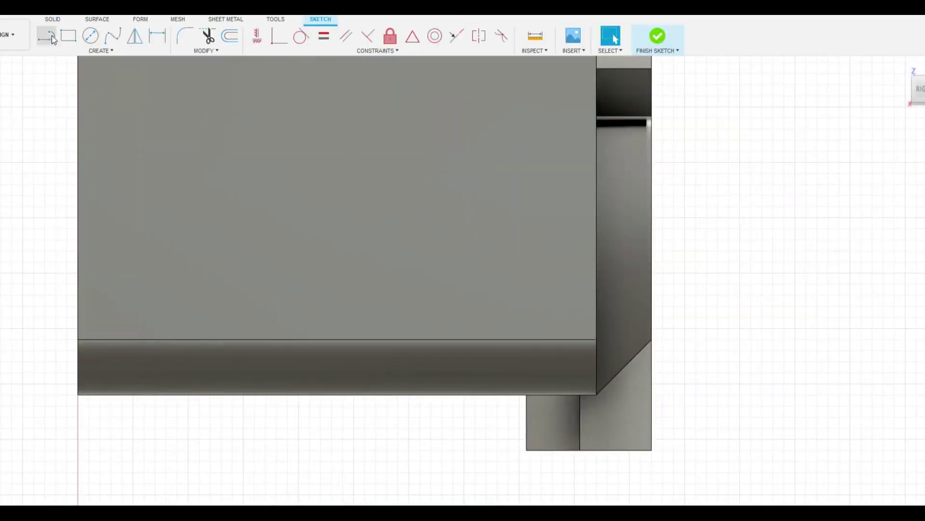
{"action": "left_click", "coordinate": [48, 36]}
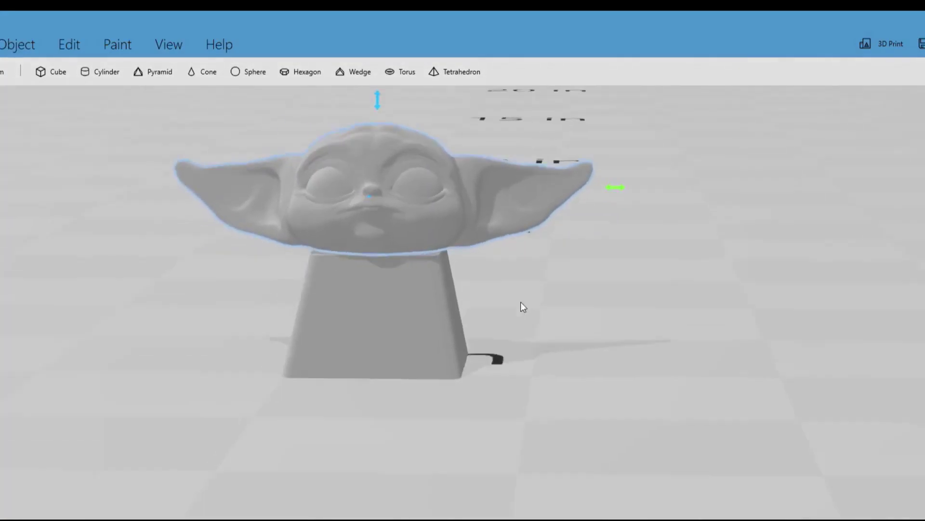
{"action": "scroll", "coordinate": [520, 306], "scroll_direction": "up", "scroll_amount": 6}
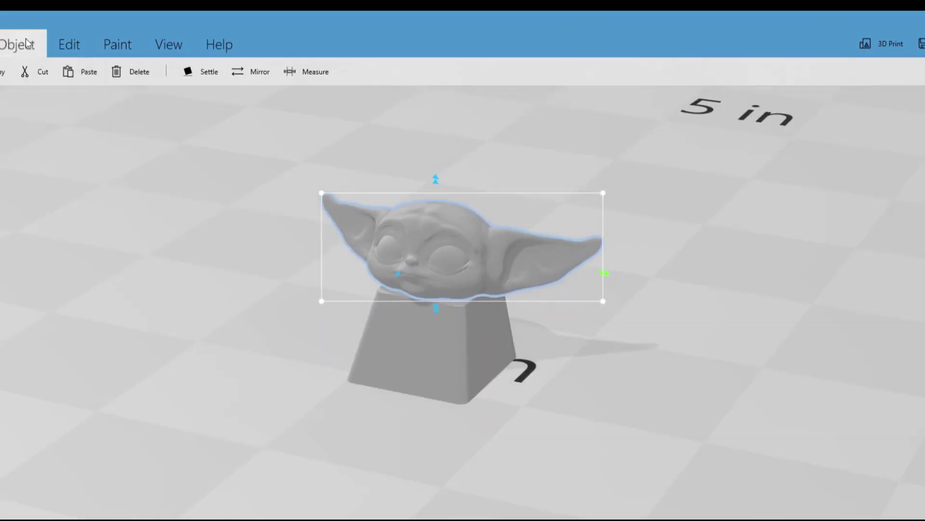
{"action": "left_click", "coordinate": [69, 44]}
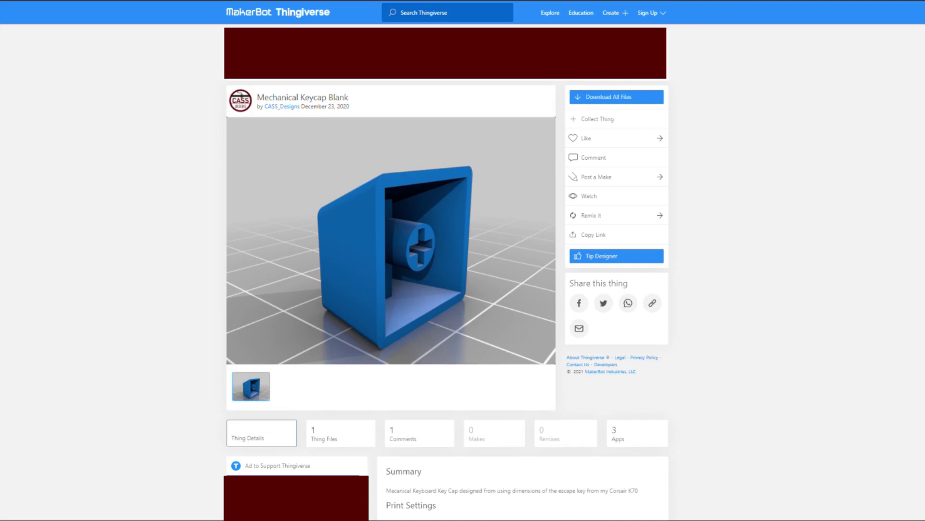
Download all files of the Mechanical Keycap Blank and Flat Butt Bernie models from Thingiverse.
{"action": "left_click", "coordinate": [611, 99]}
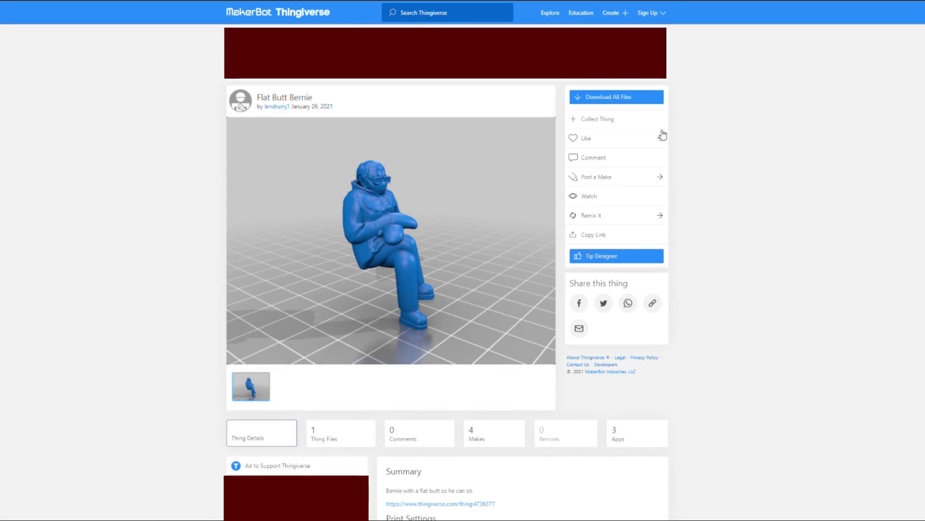
{"action": "left_click", "coordinate": [624, 98]}
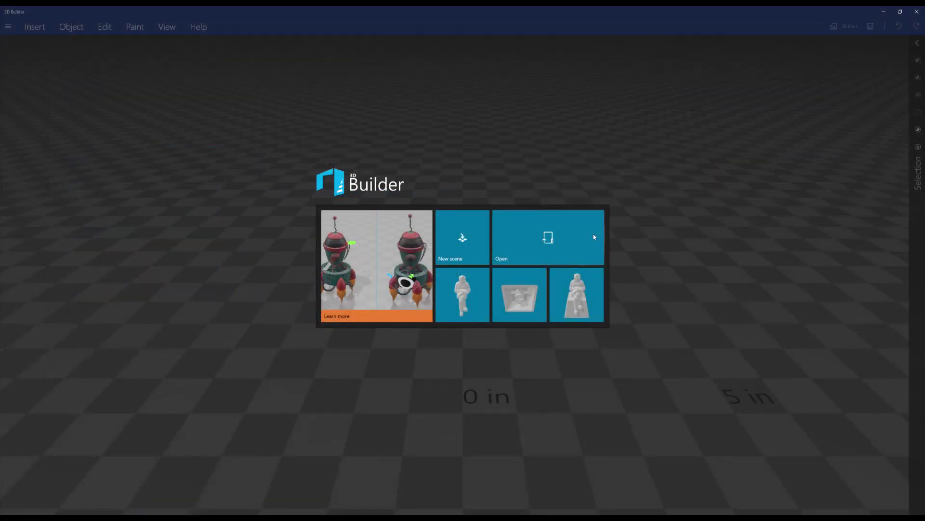
Switch to 3D Builder, open the recent blankkeycap model and import it with millimetres as the file's units.
{"action": "left_click", "coordinate": [580, 239]}
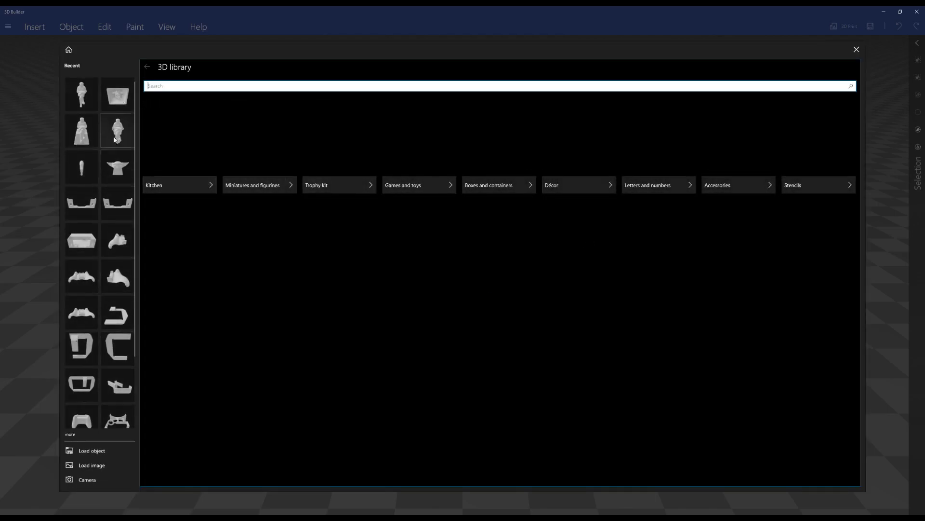
{"action": "left_click", "coordinate": [116, 99]}
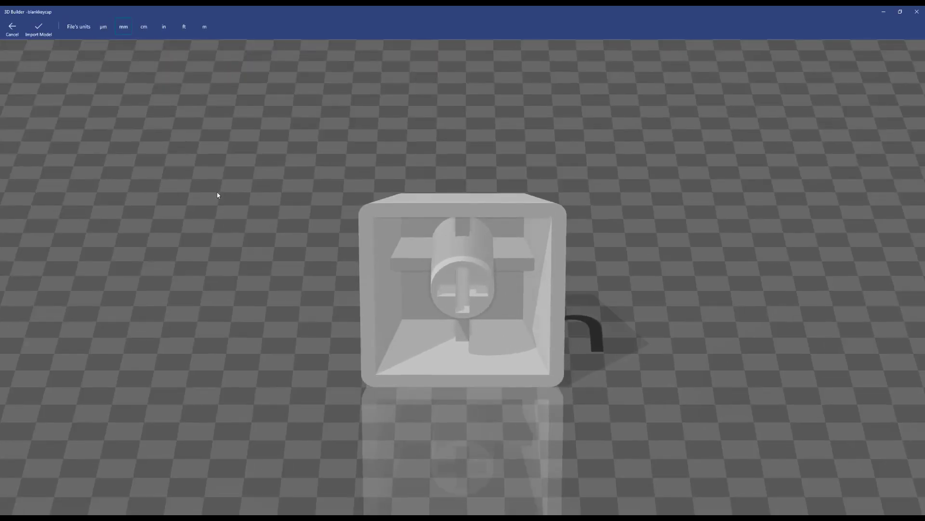
{"action": "left_click", "coordinate": [124, 31]}
{"action": "left_click", "coordinate": [40, 30]}
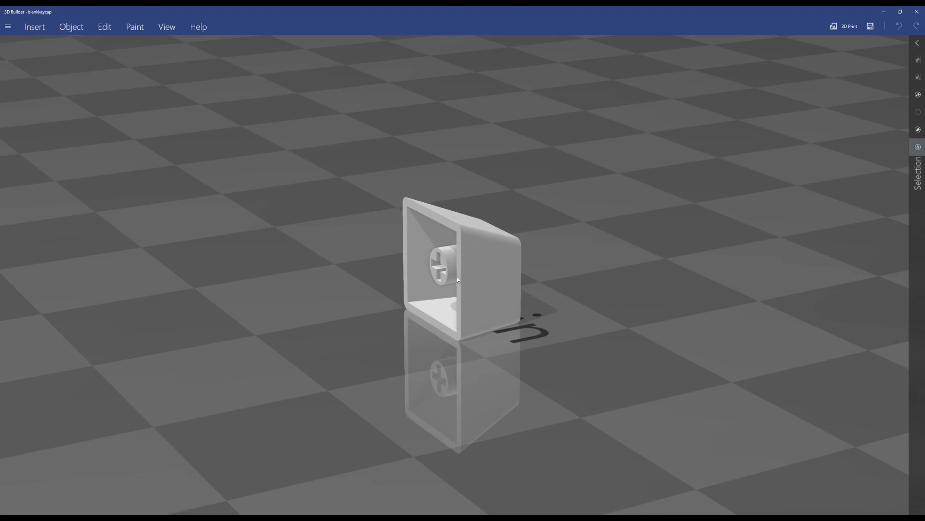
Rotate the keycap to a roll of 90 degrees so its open side faces down.
{"action": "left_click", "coordinate": [458, 278]}
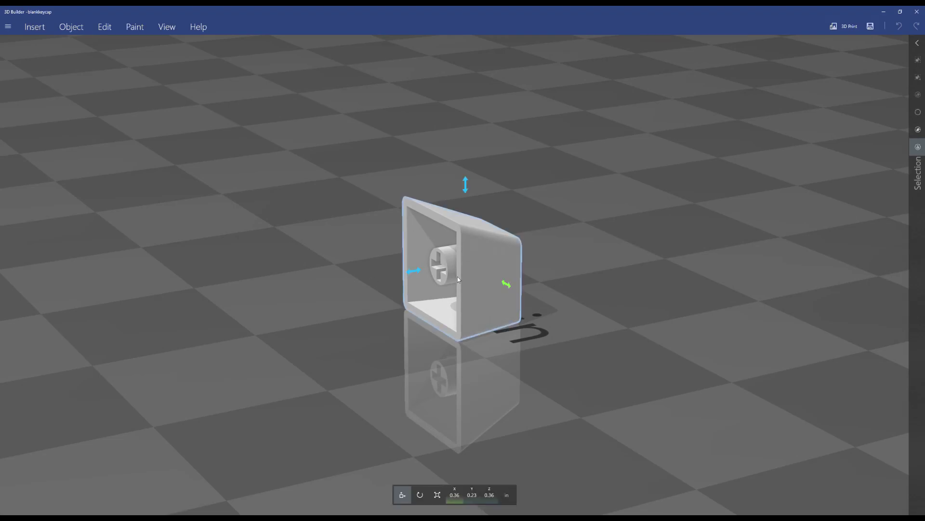
{"action": "left_click", "coordinate": [420, 495]}
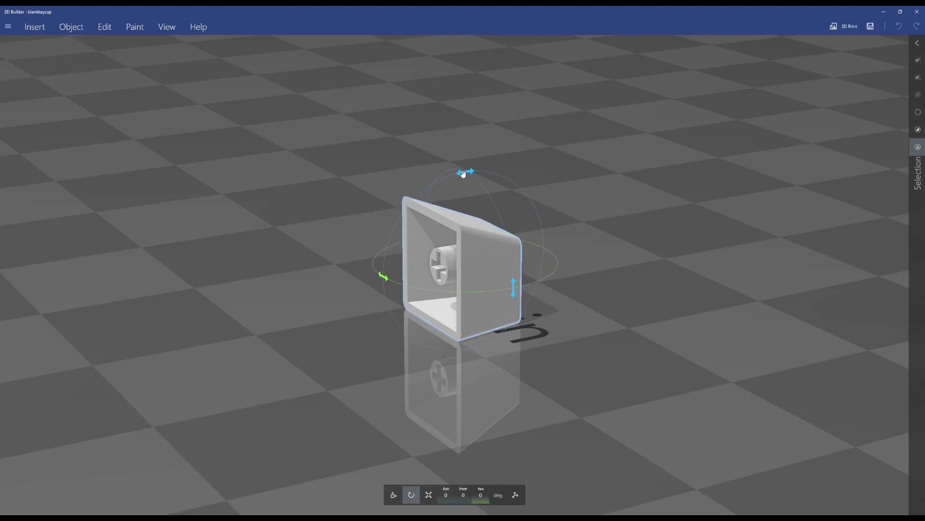
{"action": "mouse_move", "coordinate": [464, 172]}
{"action": "left_mouse_down"}
{"action": "mouse_move", "coordinate": [433, 182]}
{"action": "mouse_move", "coordinate": [395, 218]}
{"action": "mouse_move", "coordinate": [385, 283]}
{"action": "left_mouse_up"}
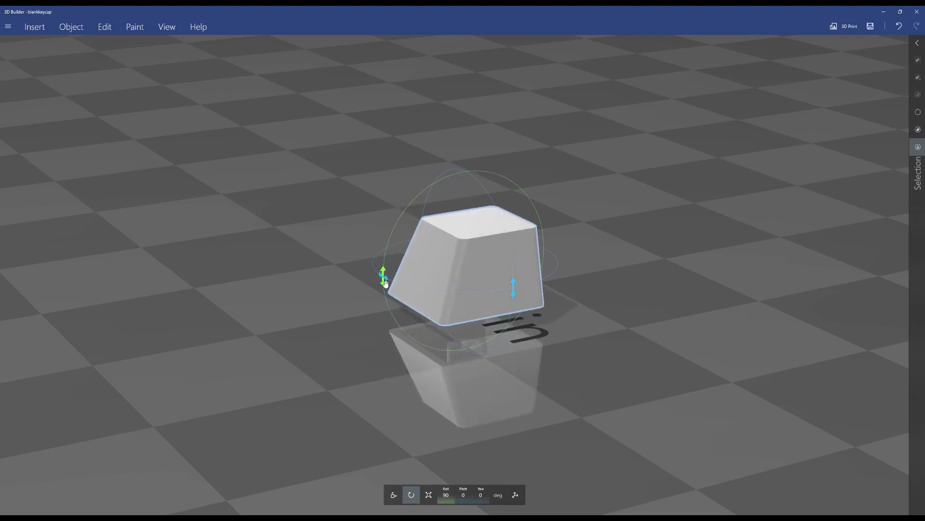
Lower the keycap onto the ground plane, to a Z position of about 0.24 in.
{"action": "left_click", "coordinate": [393, 497]}
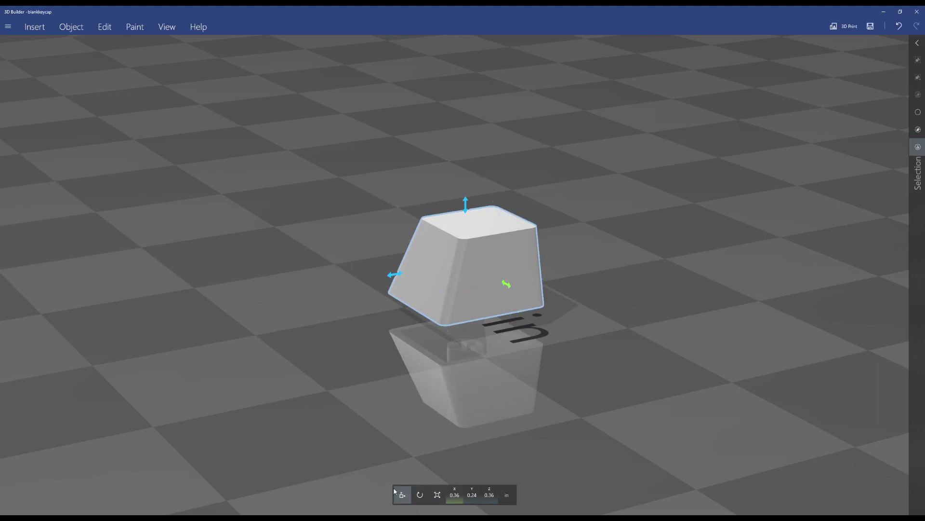
{"action": "left_click_drag", "start_coordinate": [495, 341], "coordinate": [476, 302]}
{"action": "left_click_drag", "start_coordinate": [466, 202], "coordinate": [467, 225]}
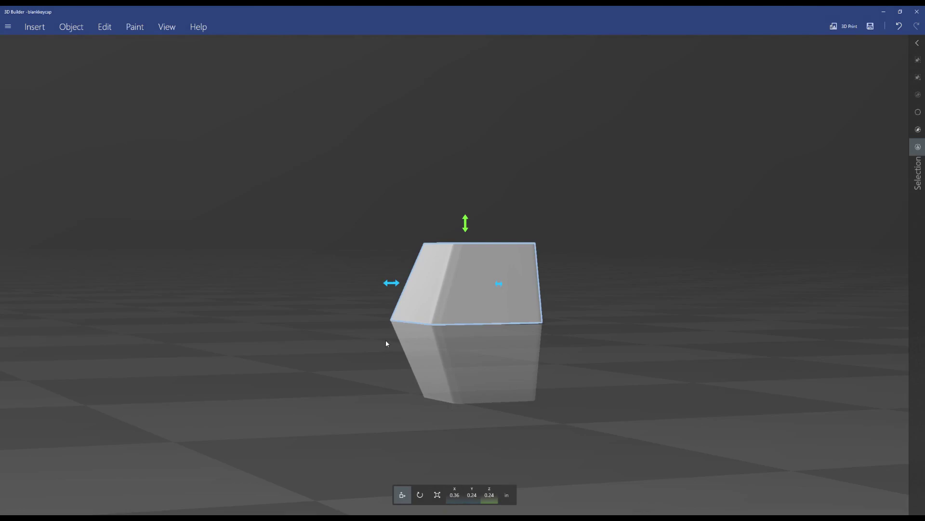
Add the recent seated Bernie figure to the keycap scene, importing it in millimetres.
{"action": "left_click_drag", "start_coordinate": [386, 343], "coordinate": [514, 390]}
{"action": "left_click", "coordinate": [35, 26]}
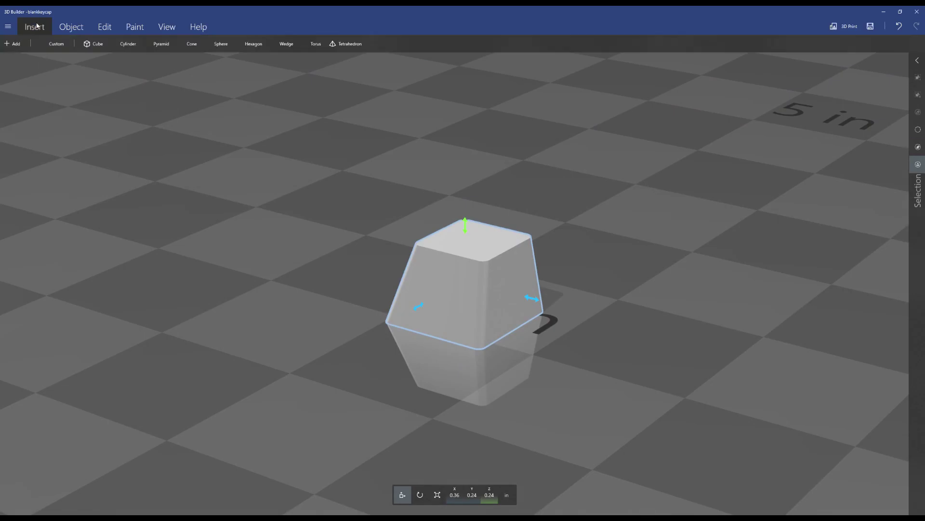
{"action": "left_click", "coordinate": [13, 44]}
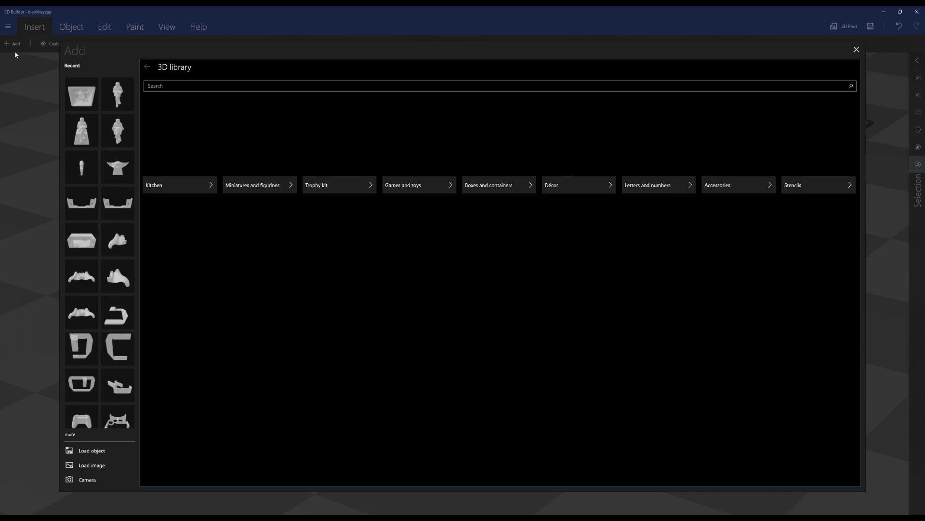
{"action": "left_click", "coordinate": [122, 99]}
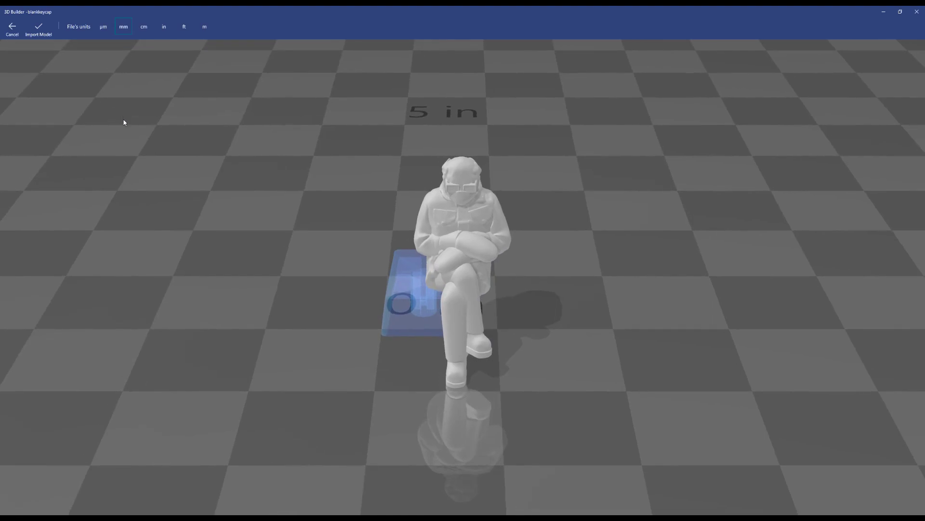
{"action": "left_click", "coordinate": [38, 29]}
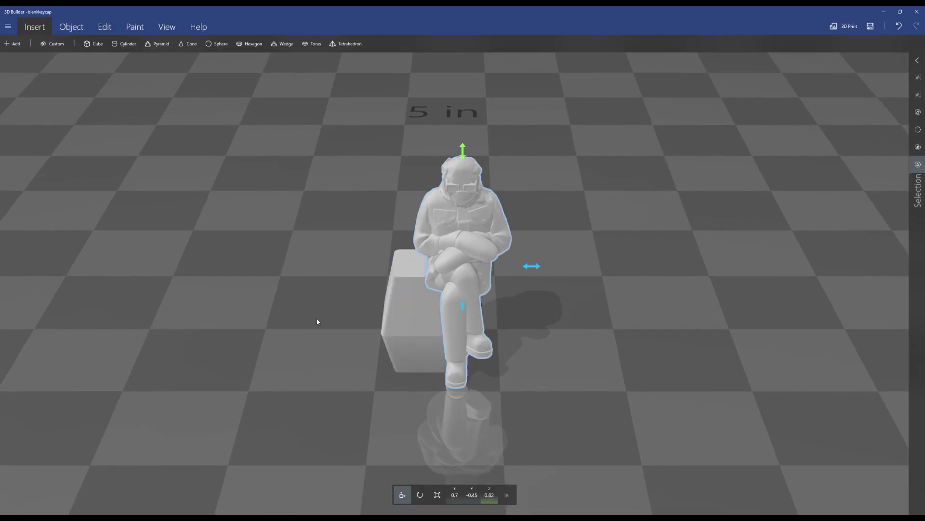
Scale the seated figure down to about 0.42 by 0.53 by 0.87 in to suit the keycap.
{"action": "left_click_drag", "start_coordinate": [317, 322], "coordinate": [60, 285]}
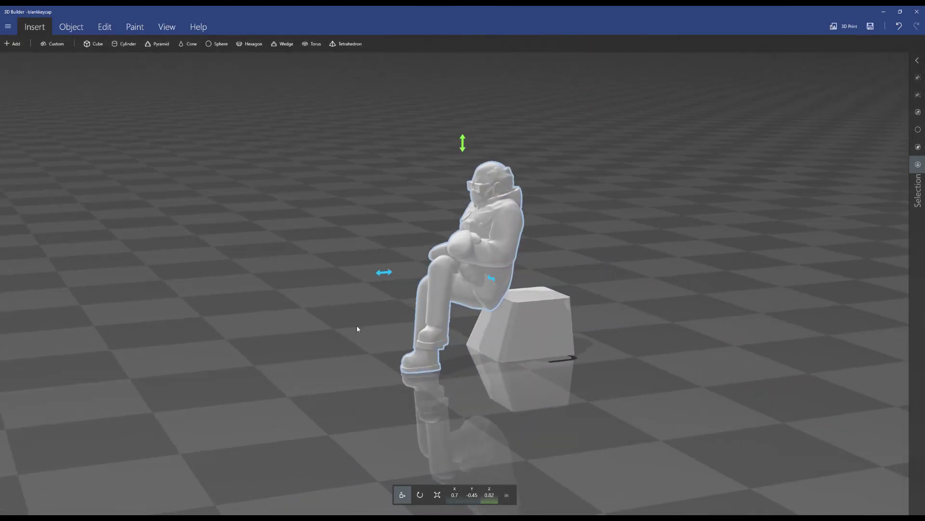
{"action": "left_click_drag", "start_coordinate": [357, 328], "coordinate": [325, 306]}
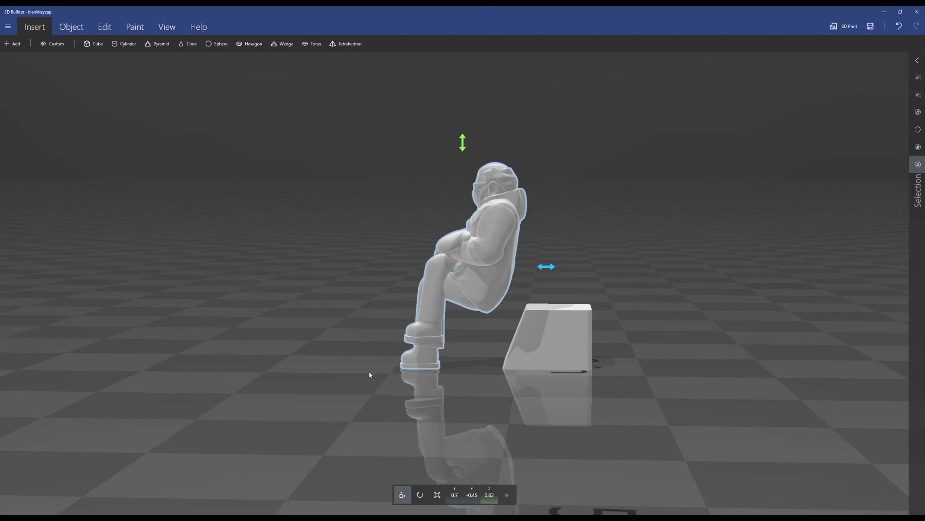
{"action": "left_click", "coordinate": [437, 500]}
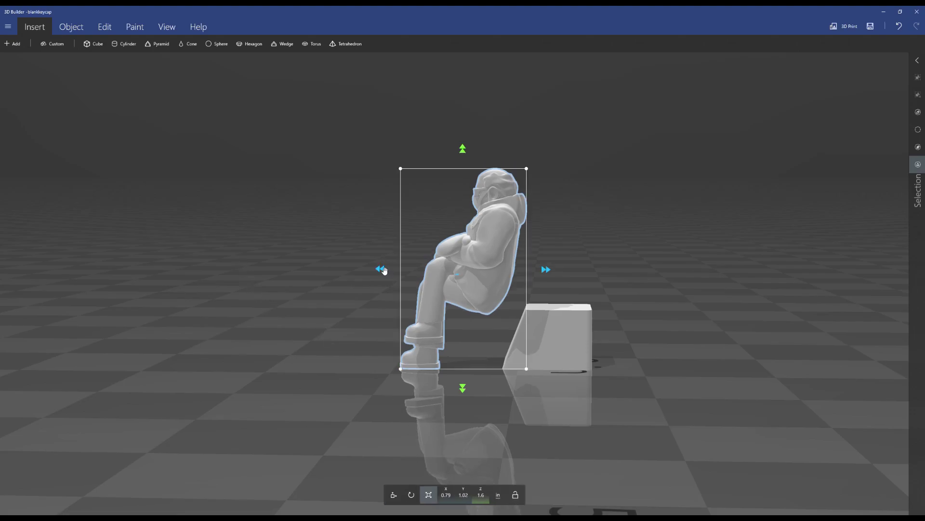
{"action": "left_click_drag", "start_coordinate": [384, 271], "coordinate": [433, 270]}
{"action": "left_click_drag", "start_coordinate": [490, 150], "coordinate": [489, 219]}
{"action": "left_click_drag", "start_coordinate": [453, 274], "coordinate": [675, 346]}
{"action": "left_click_drag", "start_coordinate": [537, 307], "coordinate": [501, 302]}
{"action": "left_click_drag", "start_coordinate": [526, 372], "coordinate": [523, 333]}
{"action": "mouse_move", "coordinate": [490, 234]}
{"action": "left_mouse_down"}
{"action": "mouse_move", "coordinate": [478, 251]}
{"action": "mouse_move", "coordinate": [491, 226]}
{"action": "mouse_move", "coordinate": [485, 236]}
{"action": "left_mouse_up"}
{"action": "right_click_drag", "start_coordinate": [502, 289], "coordinate": [258, 306]}
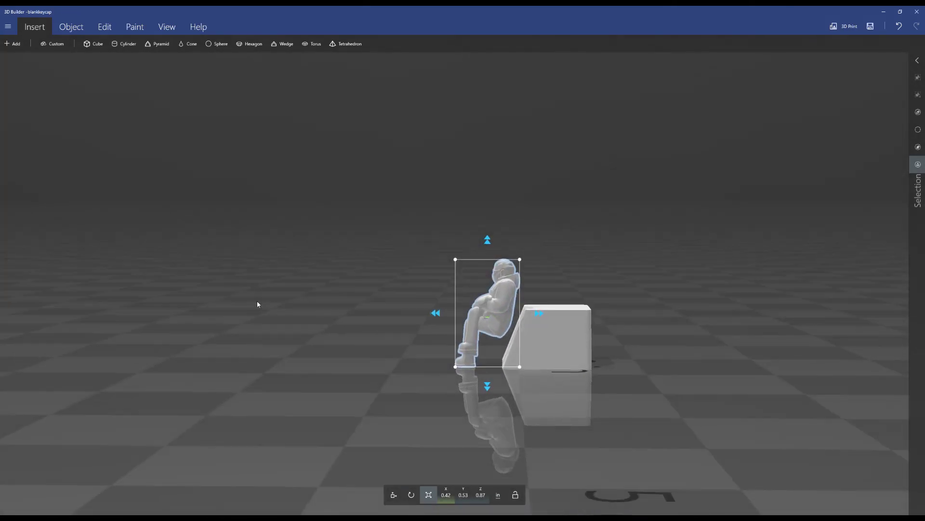
Raise the figure to about Z 0.67 in and move it back over the keycap to about Y 0.14 in.
{"action": "left_click", "coordinate": [393, 496]}
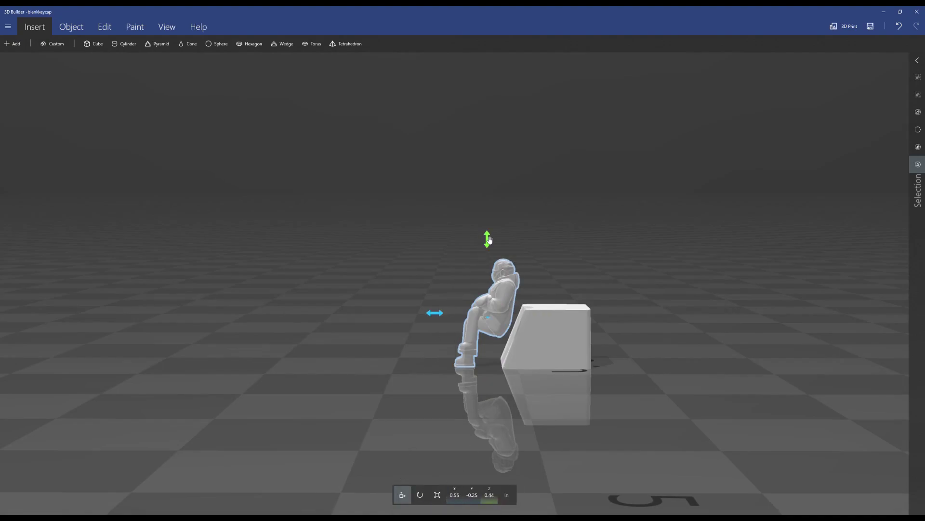
{"action": "left_click_drag", "start_coordinate": [487, 239], "coordinate": [488, 208]}
{"action": "left_click_drag", "start_coordinate": [445, 283], "coordinate": [492, 285]}
Centre the figure on the keycap's top at about X 0.37 in and seat it at about Z 0.63 in.
{"action": "right_click_drag", "start_coordinate": [492, 284], "coordinate": [663, 324]}
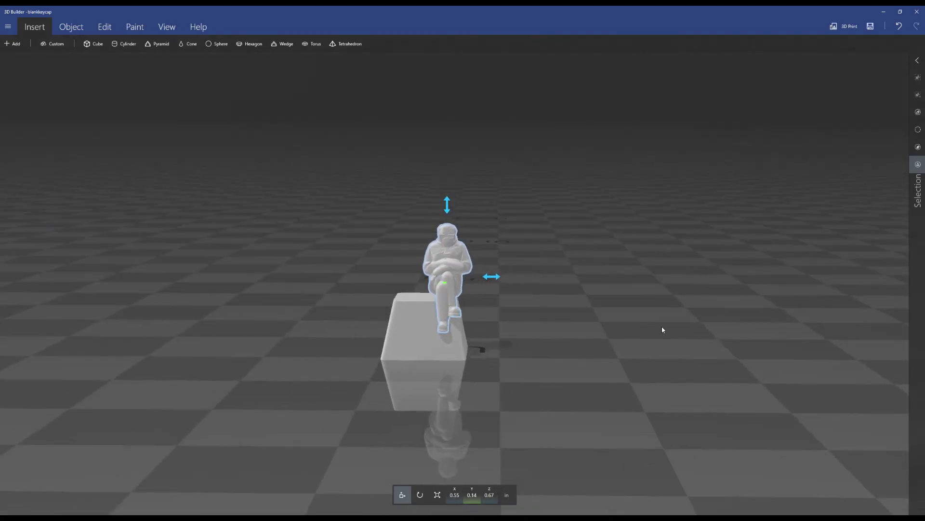
{"action": "left_click_drag", "start_coordinate": [491, 275], "coordinate": [470, 279]}
{"action": "scroll", "coordinate": [482, 277], "scroll_direction": "up", "scroll_amount": 5}
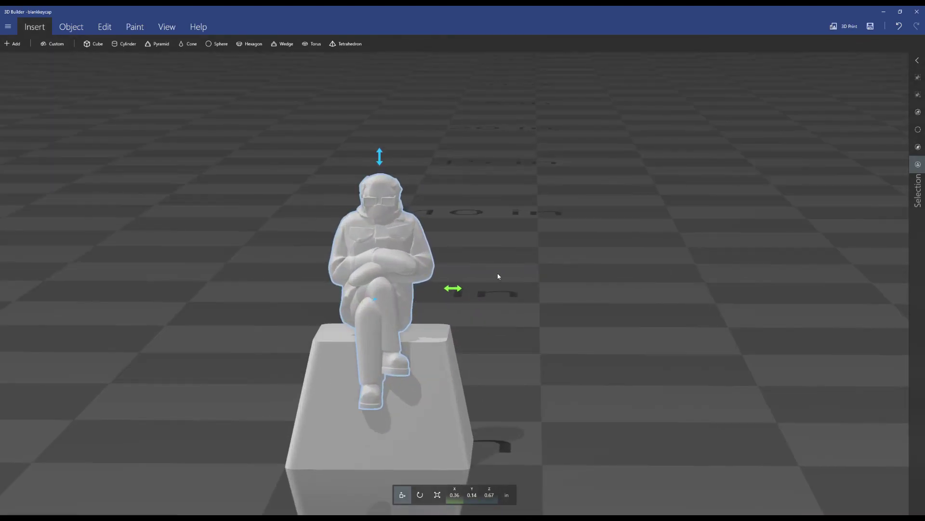
{"action": "right_click_drag", "start_coordinate": [556, 281], "coordinate": [585, 271]}
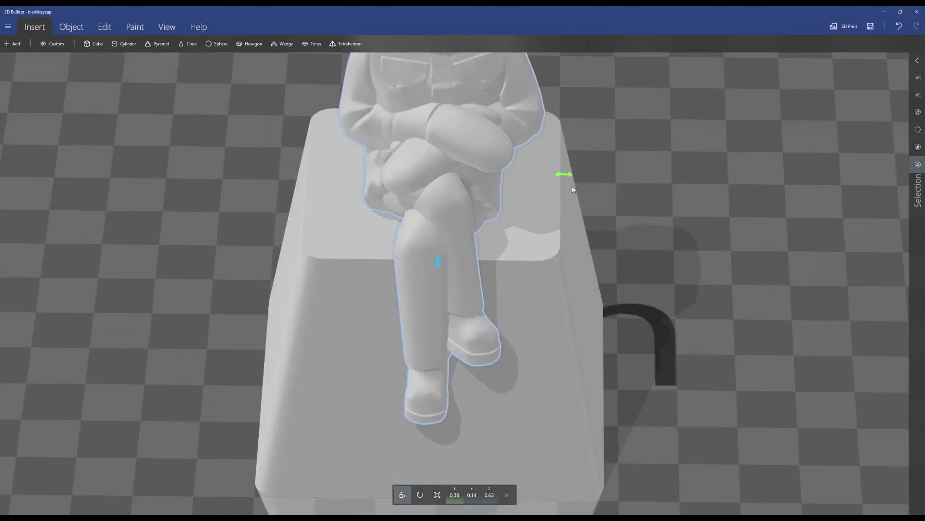
{"action": "left_click_drag", "start_coordinate": [567, 175], "coordinate": [563, 176]}
{"action": "scroll", "coordinate": [519, 308], "scroll_direction": "down", "scroll_amount": 5}
{"action": "right_click_drag", "start_coordinate": [520, 308], "coordinate": [421, 339]}
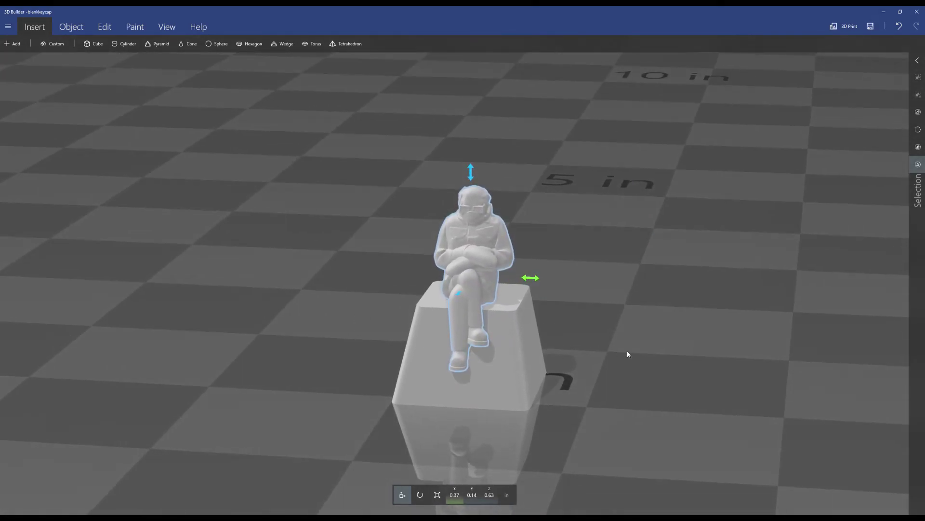
Select both the figure and the keycap and merge them into one object, undoing a sideways test move of the result.
{"action": "left_click", "coordinate": [493, 240]}
{"action": "left_click", "coordinate": [493, 240]}
{"action": "left_click", "coordinate": [507, 330]}
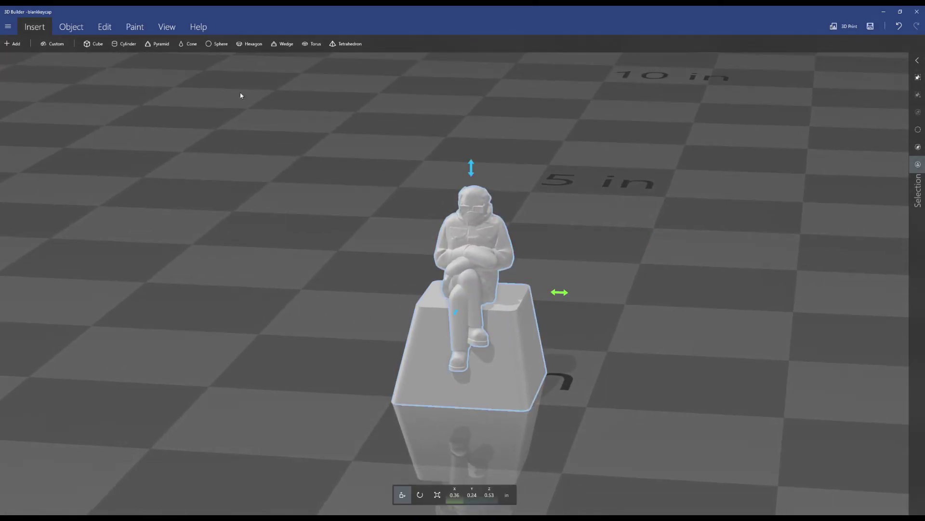
{"action": "left_click", "coordinate": [107, 30]}
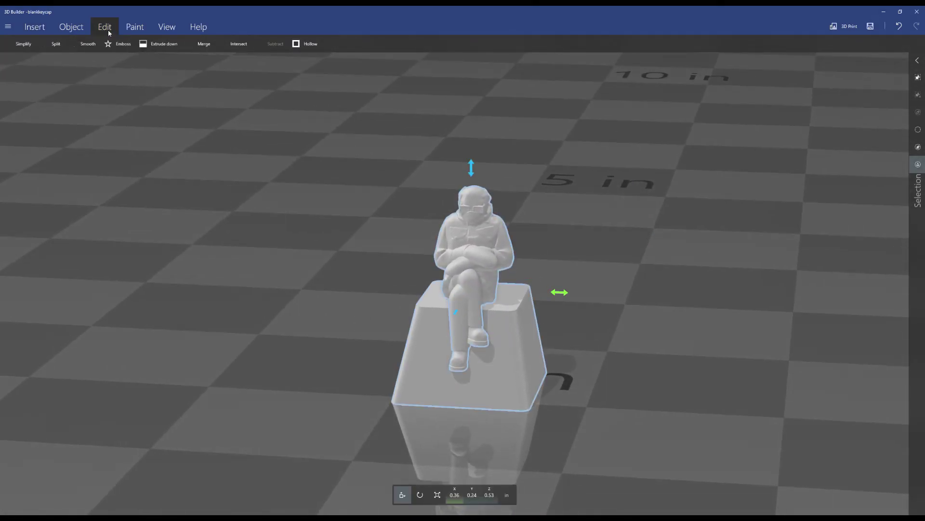
{"action": "left_click", "coordinate": [201, 45]}
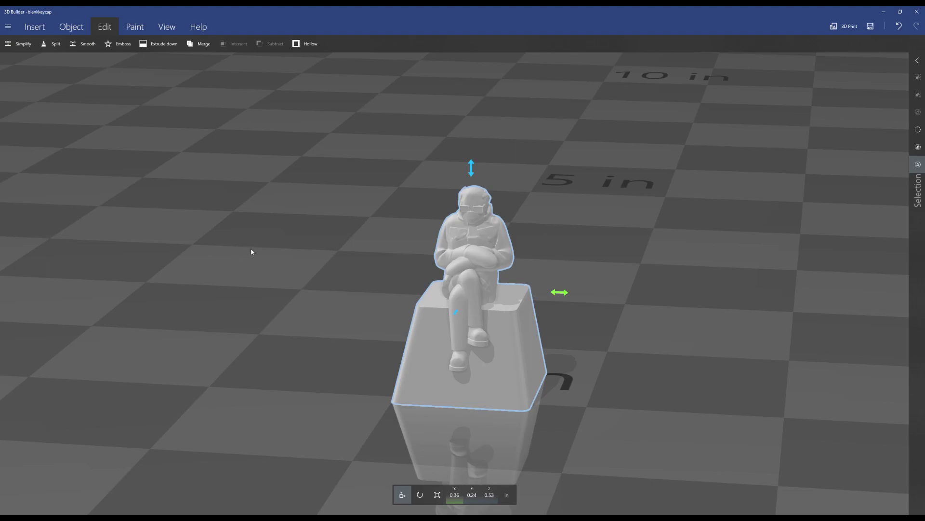
{"action": "mouse_move", "coordinate": [559, 292]}
{"action": "left_mouse_down"}
{"action": "mouse_move", "coordinate": [483, 292]}
{"action": "mouse_move", "coordinate": [547, 294]}
{"action": "left_mouse_up"}
{"action": "key", "text": "ctrl+z"}
Save the merged model as Bernie_Keycap.
{"action": "left_click", "coordinate": [8, 29]}
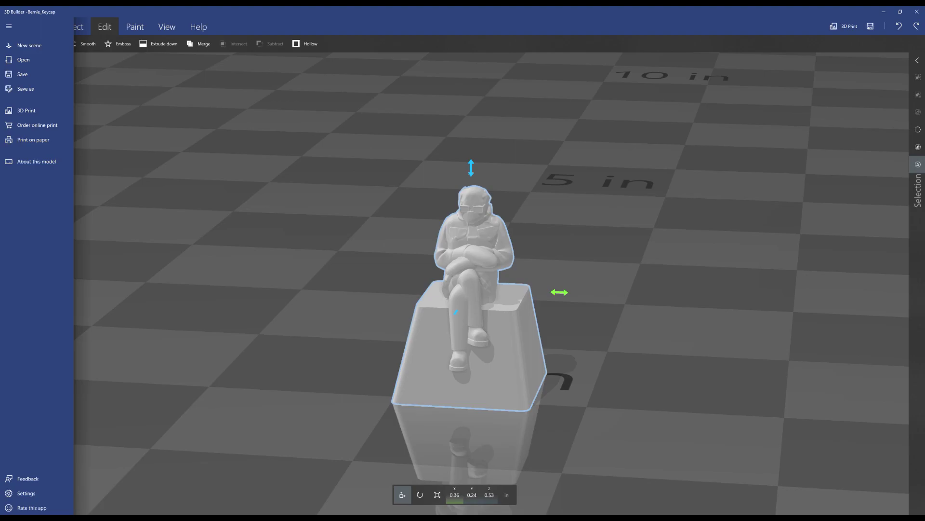
{"action": "left_click", "coordinate": [66, 69]}
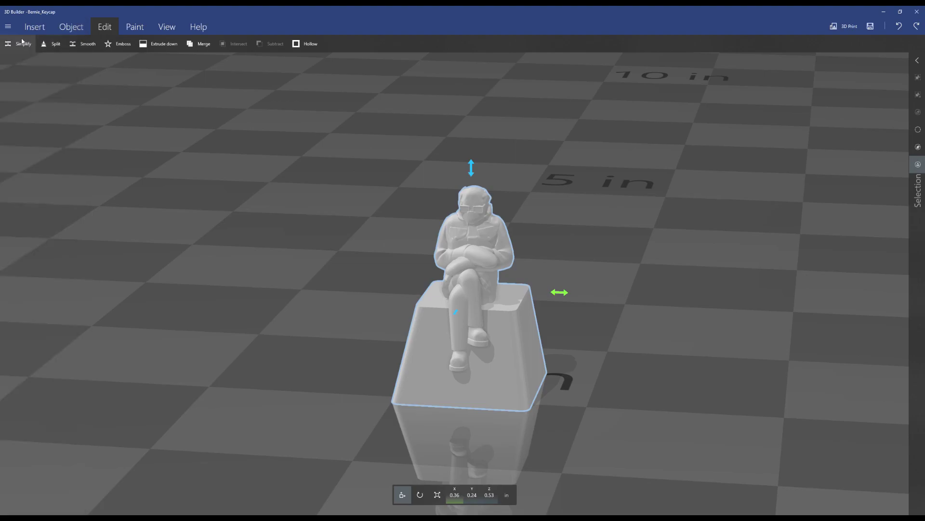
Start a new scene and add the blank keycap from the recent models.
{"action": "left_click", "coordinate": [9, 27]}
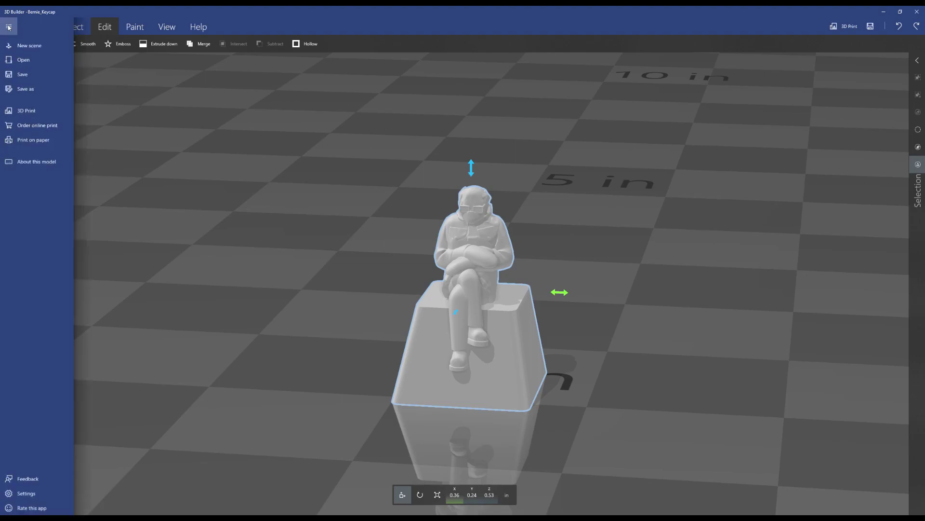
{"action": "left_click", "coordinate": [32, 47]}
{"action": "left_click", "coordinate": [153, 51]}
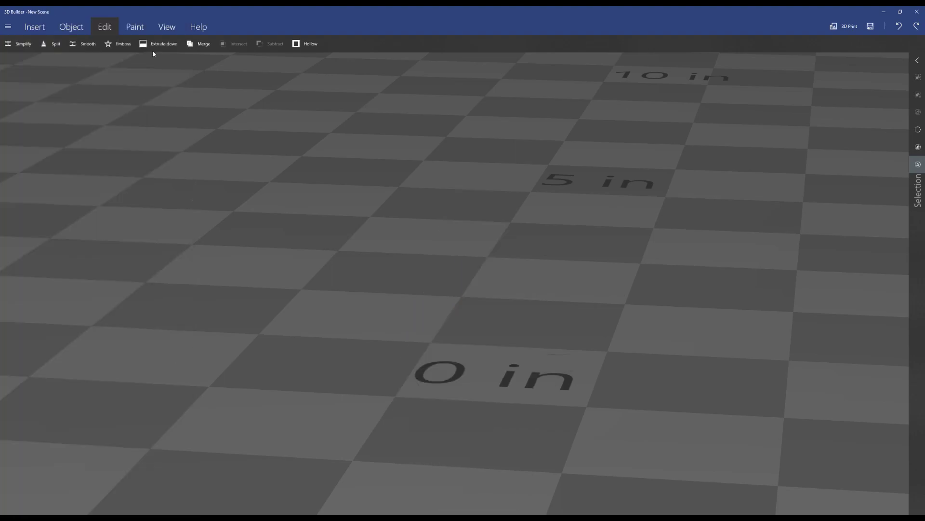
{"action": "left_click", "coordinate": [38, 28]}
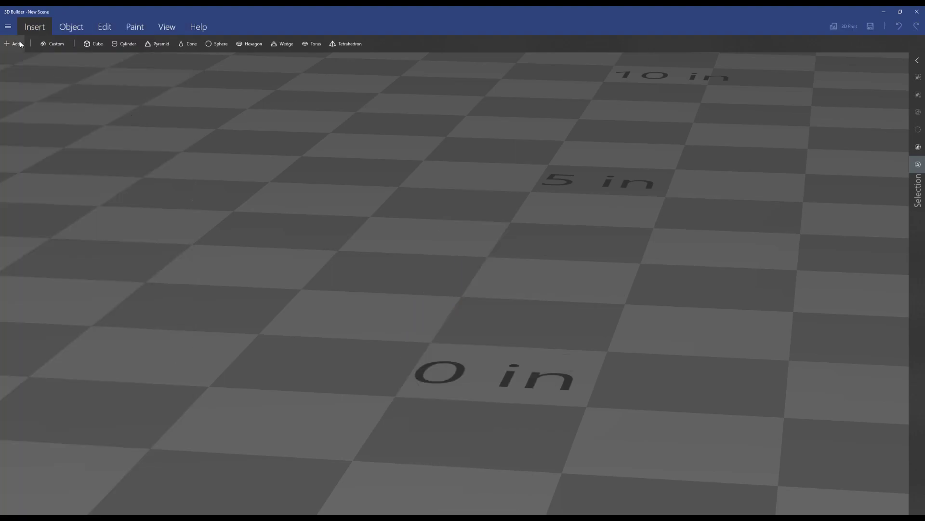
{"action": "left_click", "coordinate": [19, 44]}
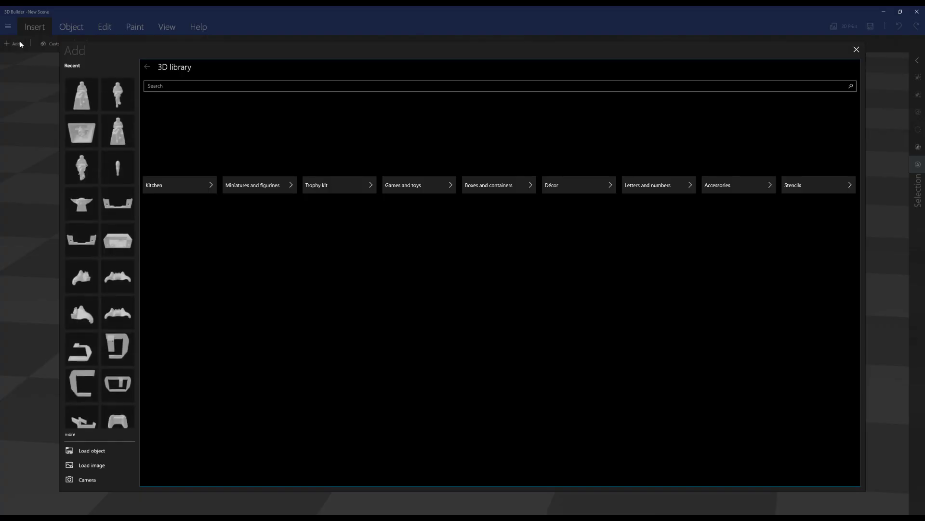
{"action": "left_click", "coordinate": [90, 131]}
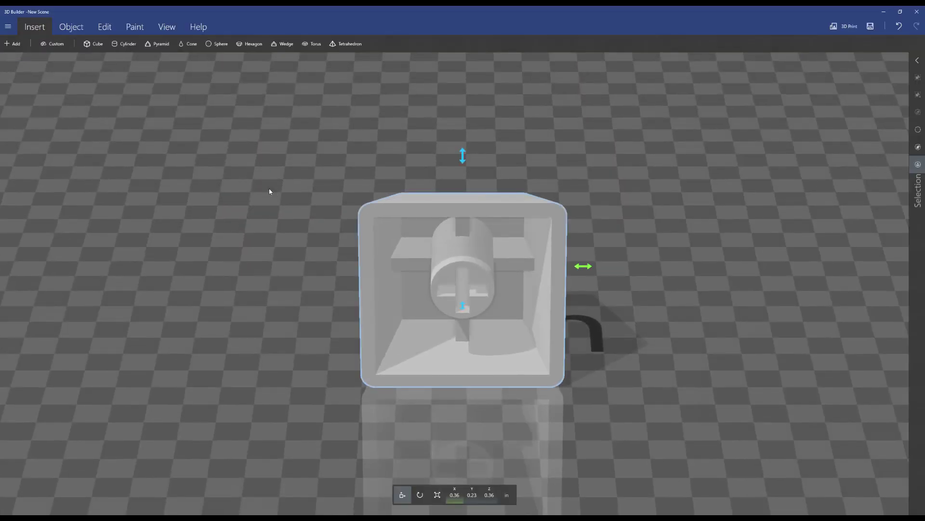
Rotate the keycap to a roll of 90 degrees and lower it onto the build plate at about Z 0.24 in.
{"action": "left_click_drag", "start_coordinate": [265, 223], "coordinate": [86, 190]}
{"action": "left_click", "coordinate": [418, 494]}
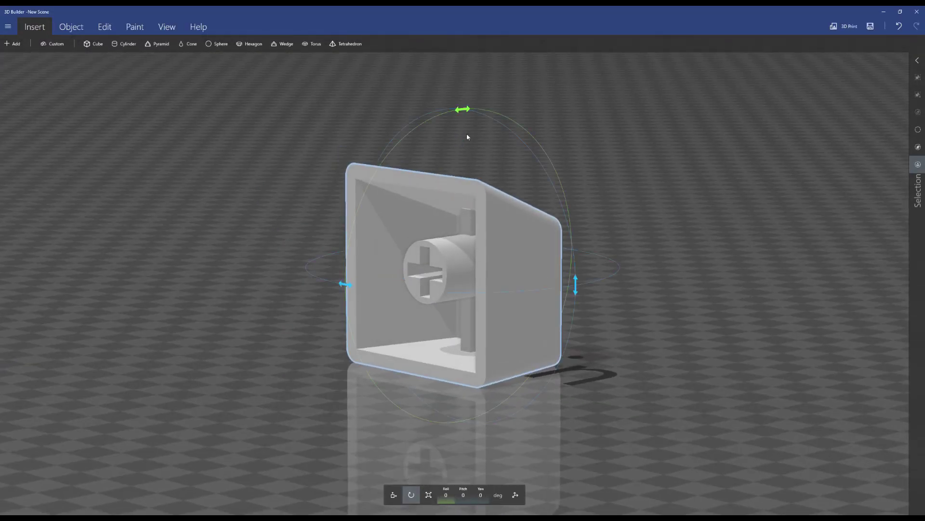
{"action": "left_click_drag", "start_coordinate": [463, 110], "coordinate": [364, 273]}
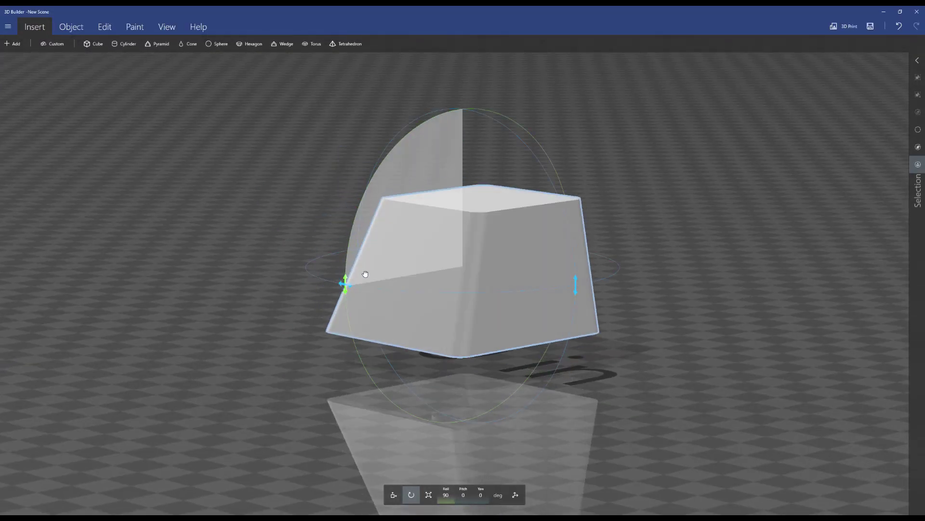
{"action": "left_click", "coordinate": [401, 497]}
{"action": "left_click_drag", "start_coordinate": [464, 180], "coordinate": [463, 210]}
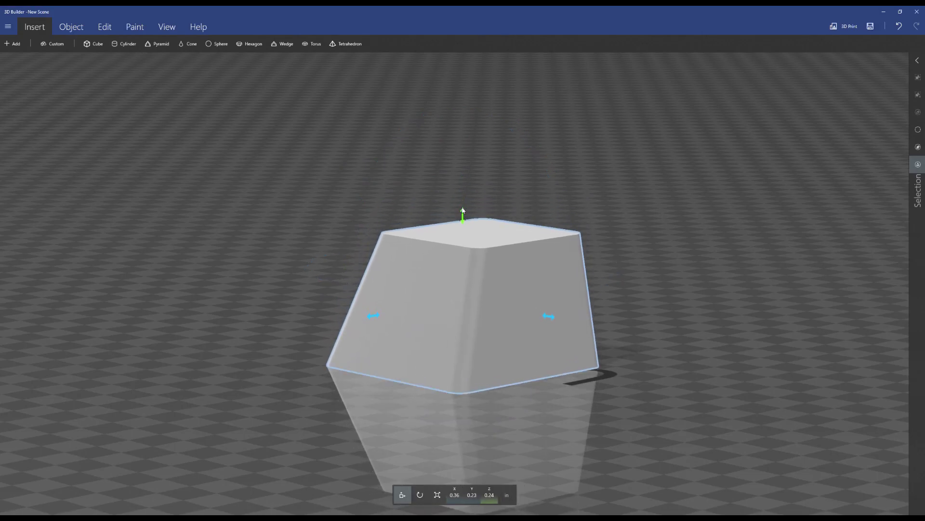
{"action": "scroll", "coordinate": [261, 144], "scroll_direction": "down", "scroll_amount": 5}
{"action": "left_click_drag", "start_coordinate": [263, 152], "coordinate": [426, 269]}
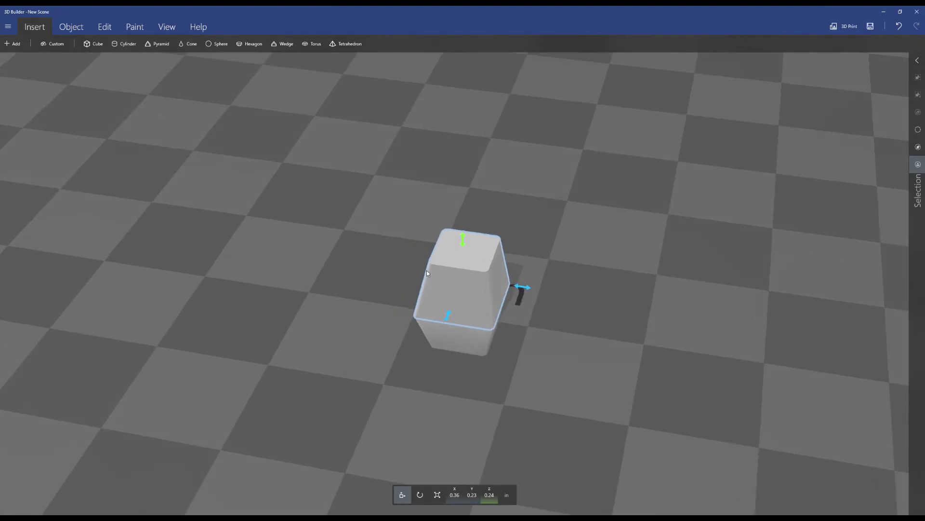
Add the seated figure from the recent models and import it with millimetres as the file's units.
{"action": "left_click", "coordinate": [16, 43]}
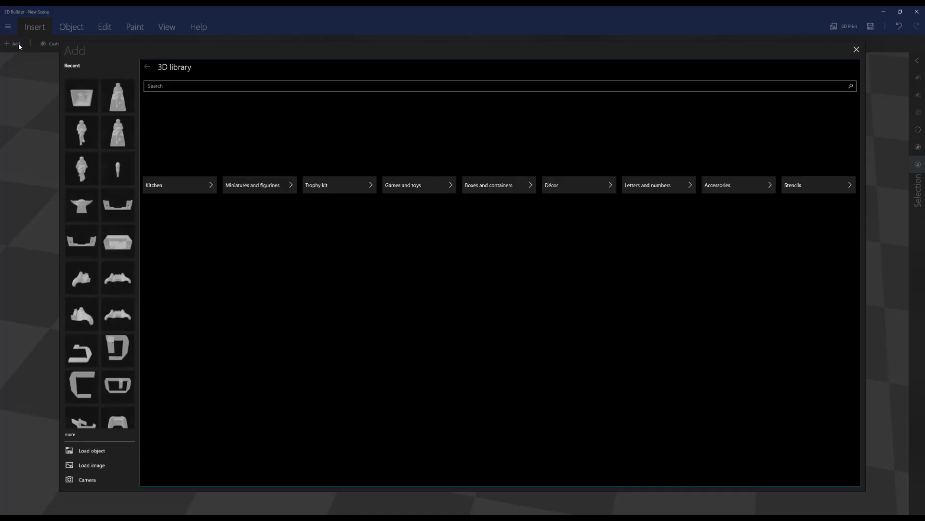
{"action": "left_click", "coordinate": [83, 132]}
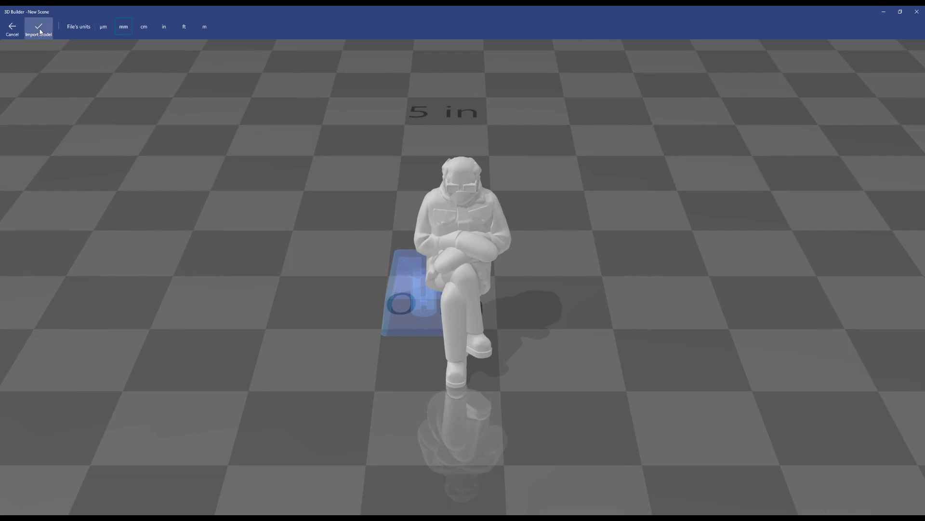
{"action": "left_click", "coordinate": [39, 30]}
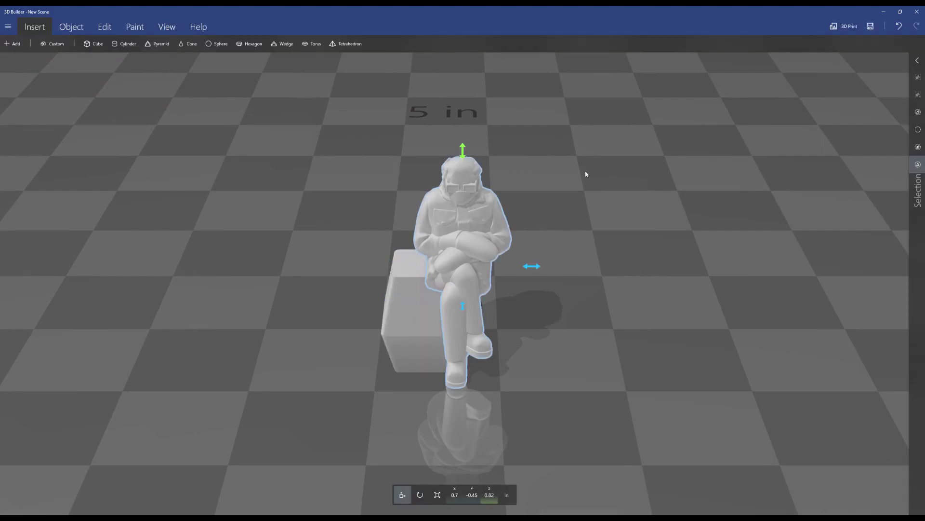
Split the figure with a level plane offset to about -0.48 in, keeping only the head and shoulders above it.
{"action": "left_click", "coordinate": [105, 28]}
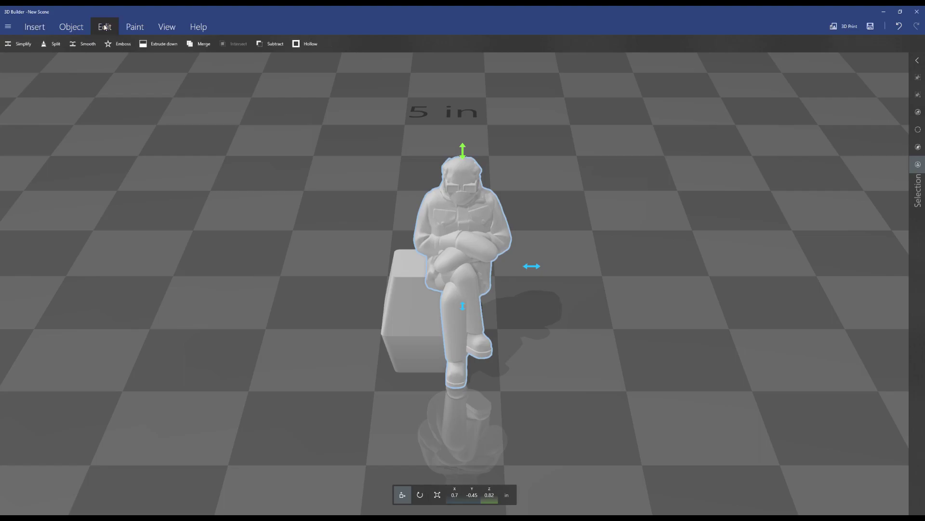
{"action": "left_click", "coordinate": [59, 47]}
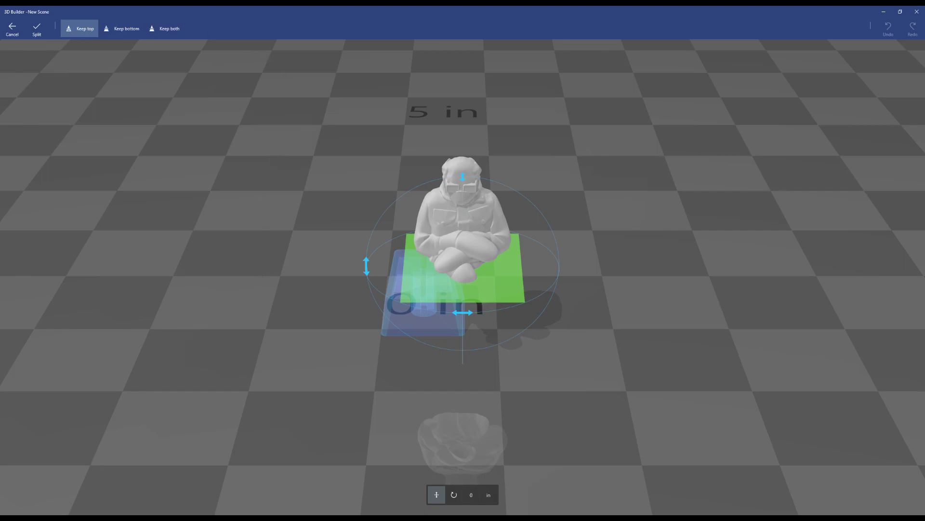
{"action": "left_click_drag", "start_coordinate": [434, 285], "coordinate": [434, 231]}
{"action": "left_click_drag", "start_coordinate": [535, 328], "coordinate": [208, 283]}
{"action": "scroll", "coordinate": [542, 166], "scroll_direction": "up", "scroll_amount": 3}
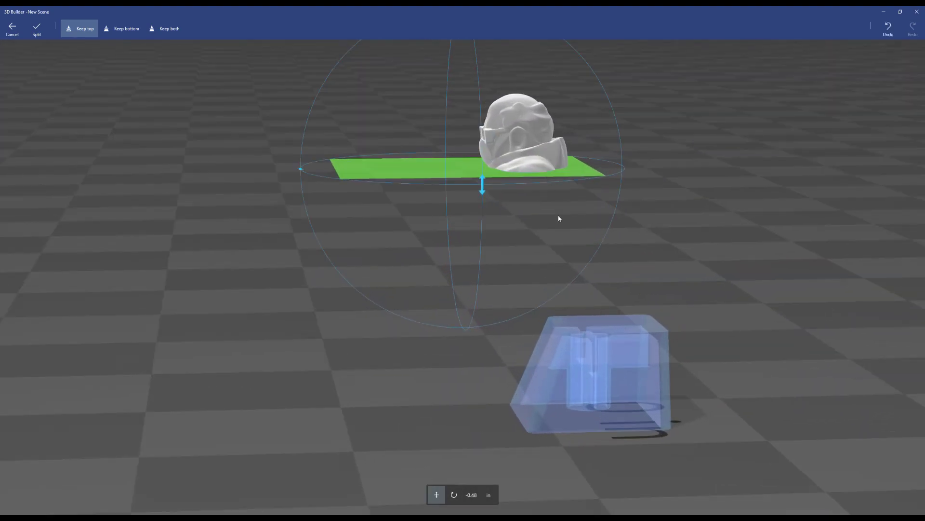
{"action": "right_click_drag", "start_coordinate": [559, 217], "coordinate": [511, 311]}
{"action": "left_click_drag", "start_coordinate": [413, 92], "coordinate": [413, 110]}
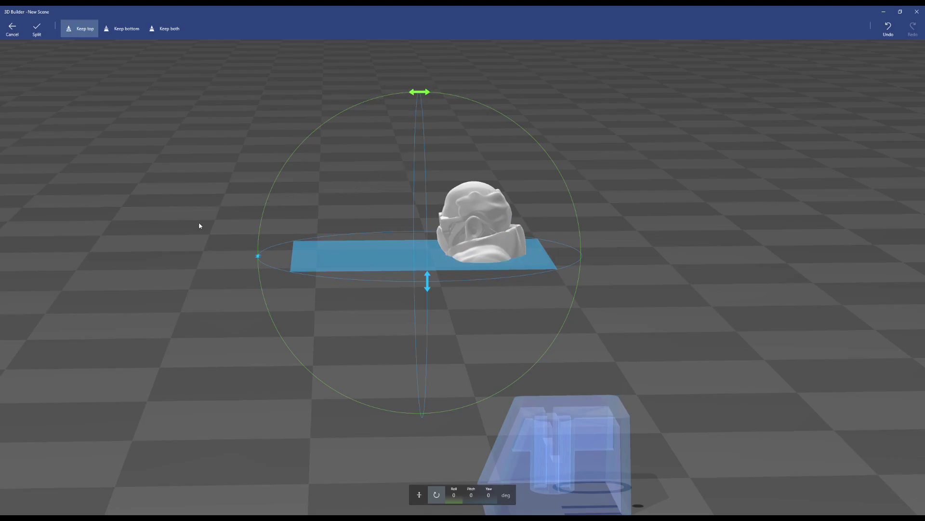
{"action": "left_click", "coordinate": [37, 29]}
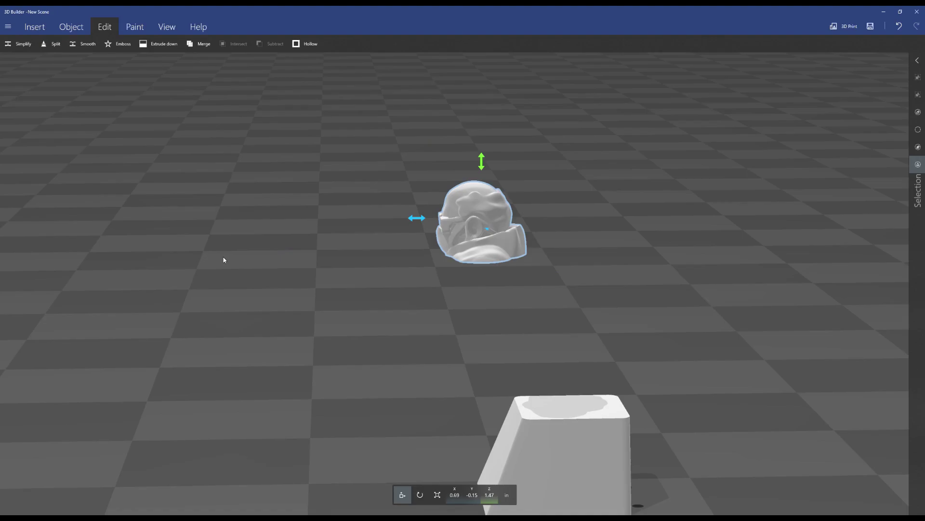
Lower the bust onto the keycap's top at about X 0.36, Y 0.29, Z 0.64 in.
{"action": "left_click_drag", "start_coordinate": [223, 260], "coordinate": [585, 273]}
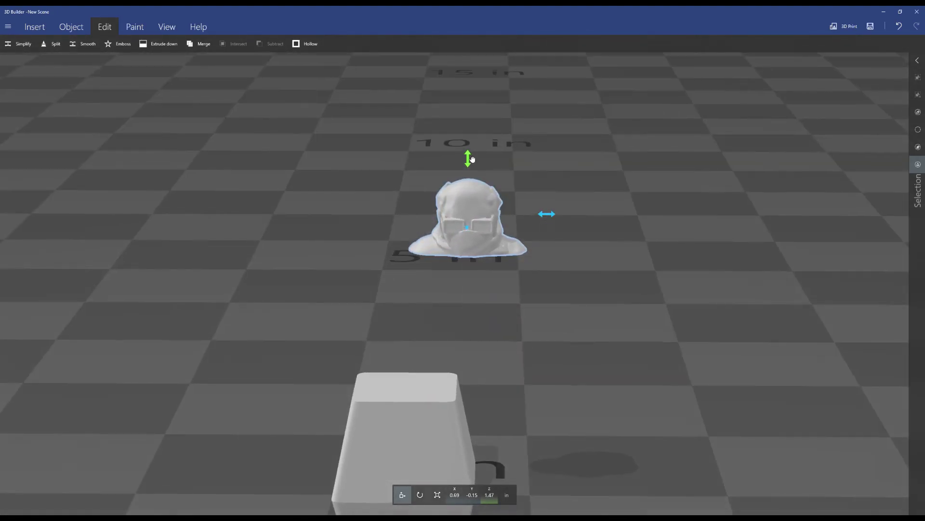
{"action": "left_click_drag", "start_coordinate": [472, 159], "coordinate": [474, 328]}
{"action": "left_click_drag", "start_coordinate": [380, 313], "coordinate": [120, 420]}
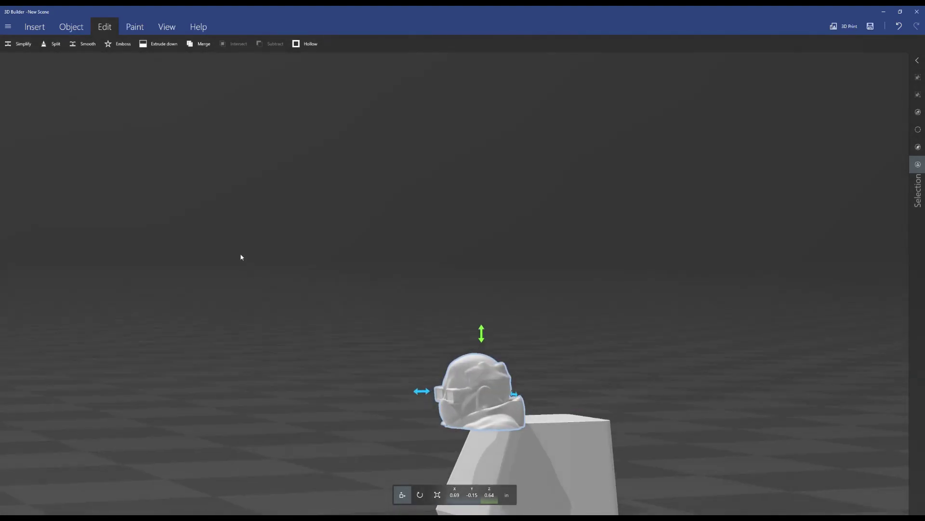
{"action": "right_click_drag", "start_coordinate": [361, 424], "coordinate": [273, 297]}
{"action": "left_click_drag", "start_coordinate": [272, 298], "coordinate": [421, 258]}
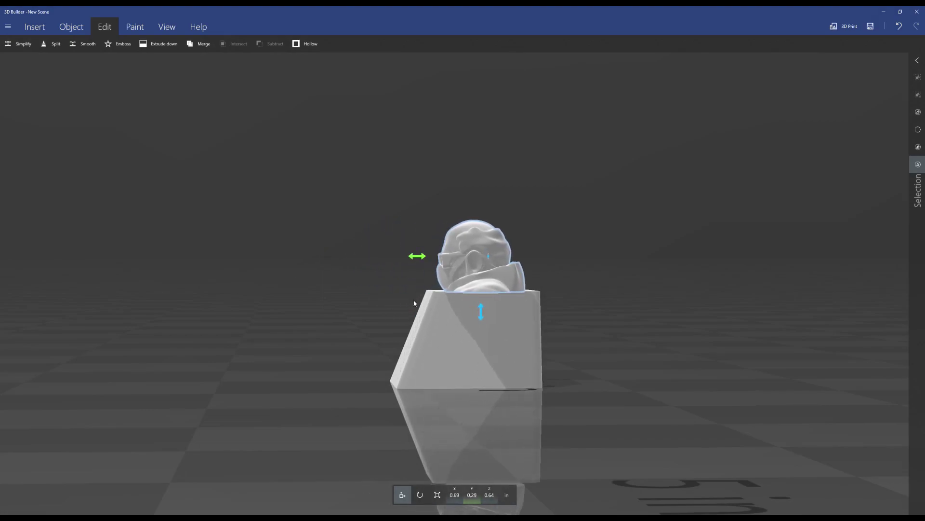
{"action": "left_click_drag", "start_coordinate": [414, 303], "coordinate": [584, 274]}
{"action": "left_click_drag", "start_coordinate": [525, 259], "coordinate": [465, 261]}
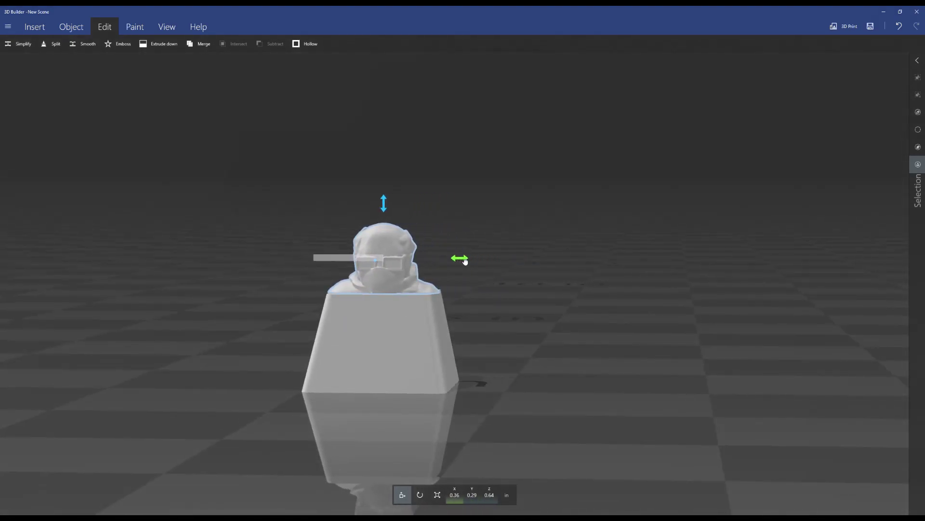
Scale the bust down proportionally to about 0.52 in wide so its shoulders fit the keycap's top face.
{"action": "scroll", "coordinate": [464, 263], "scroll_direction": "up", "scroll_amount": 5}
{"action": "right_click_drag", "start_coordinate": [465, 310], "coordinate": [557, 294]}
{"action": "left_click_drag", "start_coordinate": [557, 294], "coordinate": [598, 277]}
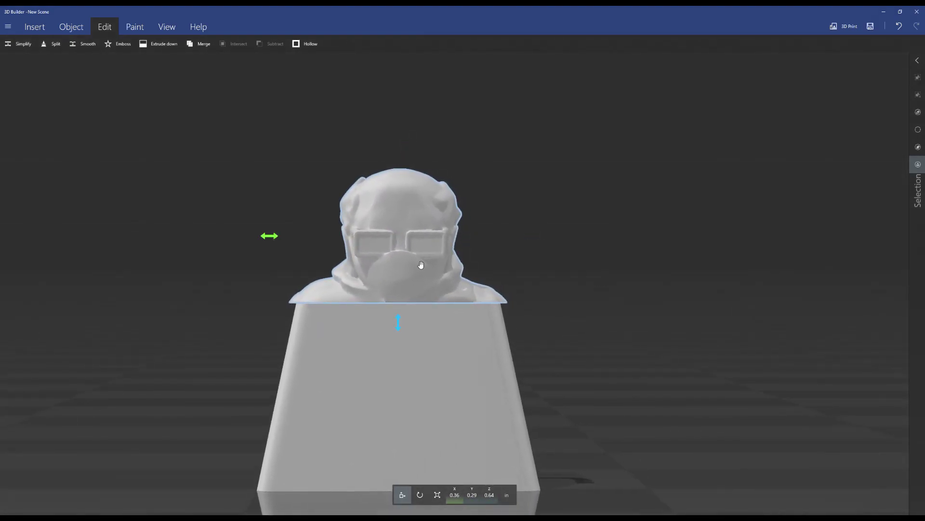
{"action": "left_click", "coordinate": [437, 494]}
{"action": "left_click_drag", "start_coordinate": [509, 172], "coordinate": [498, 181]}
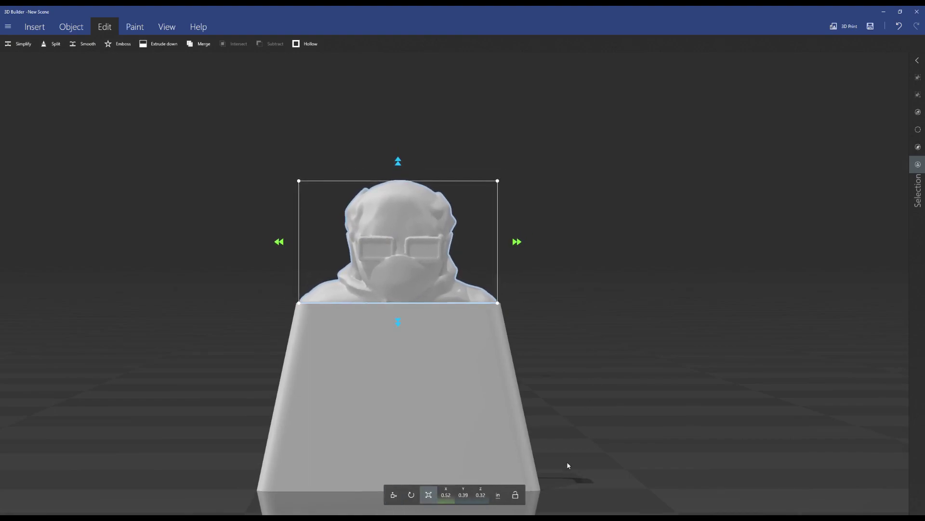
{"action": "left_click", "coordinate": [394, 495]}
Select the keycap together with the bust and merge them into one object.
{"action": "scroll", "coordinate": [583, 362], "scroll_direction": "down", "scroll_amount": 3}
{"action": "left_click_drag", "start_coordinate": [580, 349], "coordinate": [530, 367]}
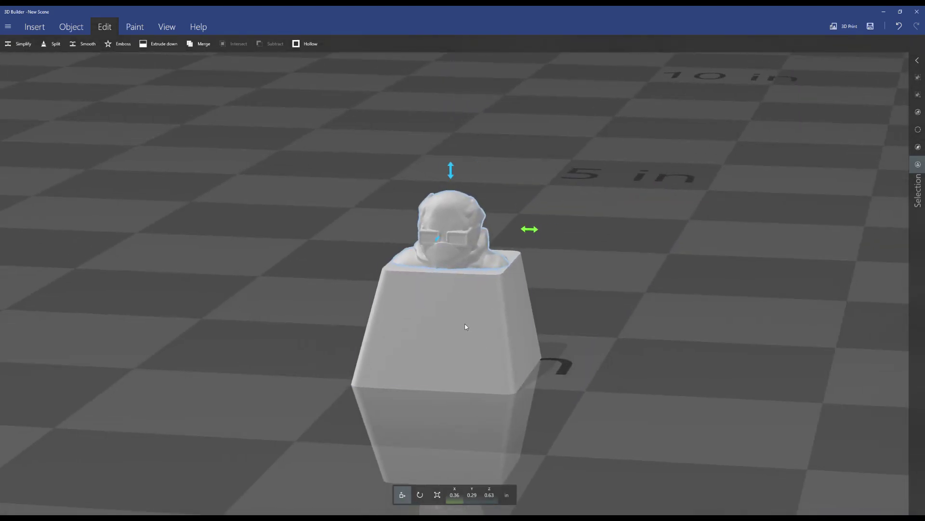
{"action": "left_click", "coordinate": [465, 324], "text": "ctrl"}
{"action": "left_click", "coordinate": [196, 48]}
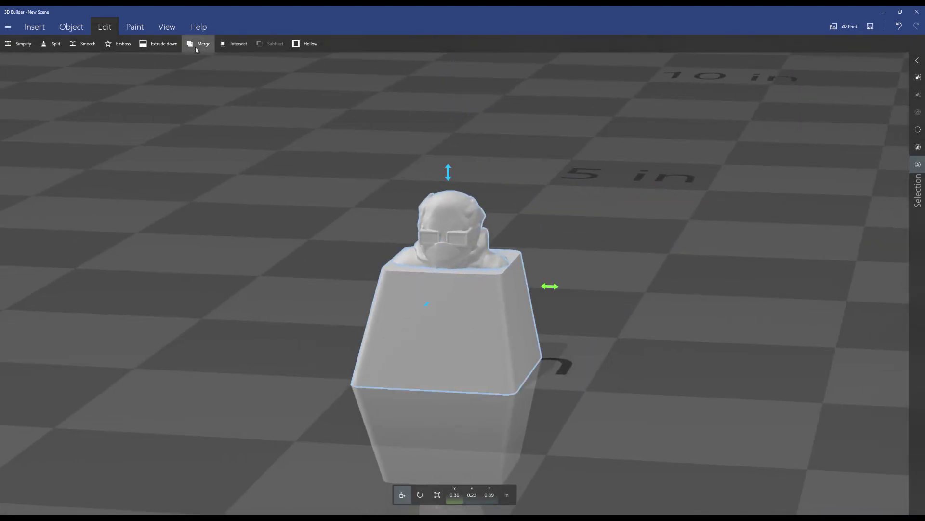
{"action": "left_click_drag", "start_coordinate": [287, 349], "coordinate": [515, 358]}
{"action": "left_click_drag", "start_coordinate": [519, 269], "coordinate": [388, 370]}
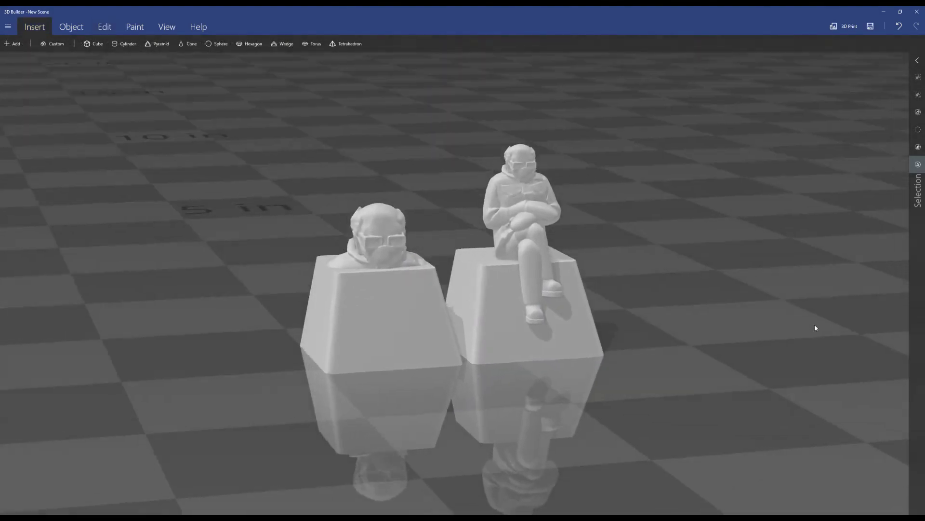
{"action": "scroll", "coordinate": [808, 333], "scroll_direction": "up", "scroll_amount": 3}
{"action": "left_click_drag", "start_coordinate": [701, 346], "coordinate": [608, 341]}
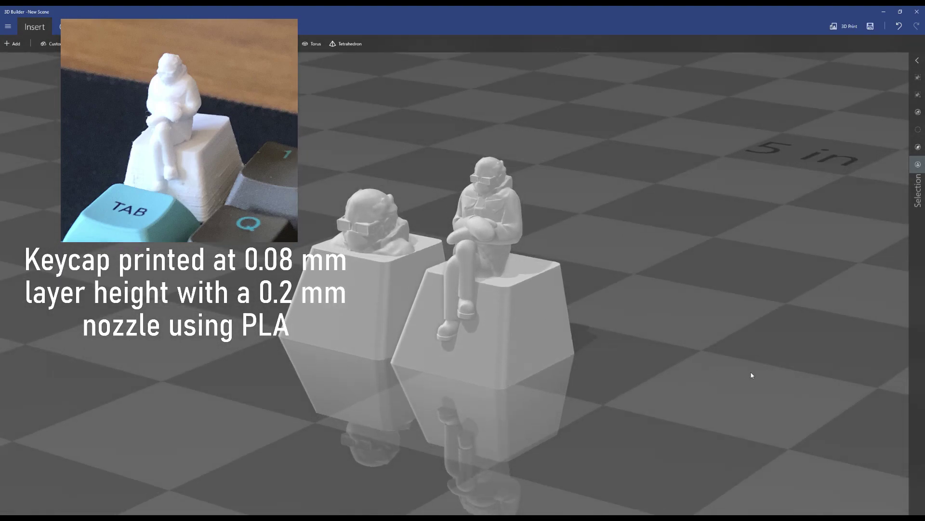